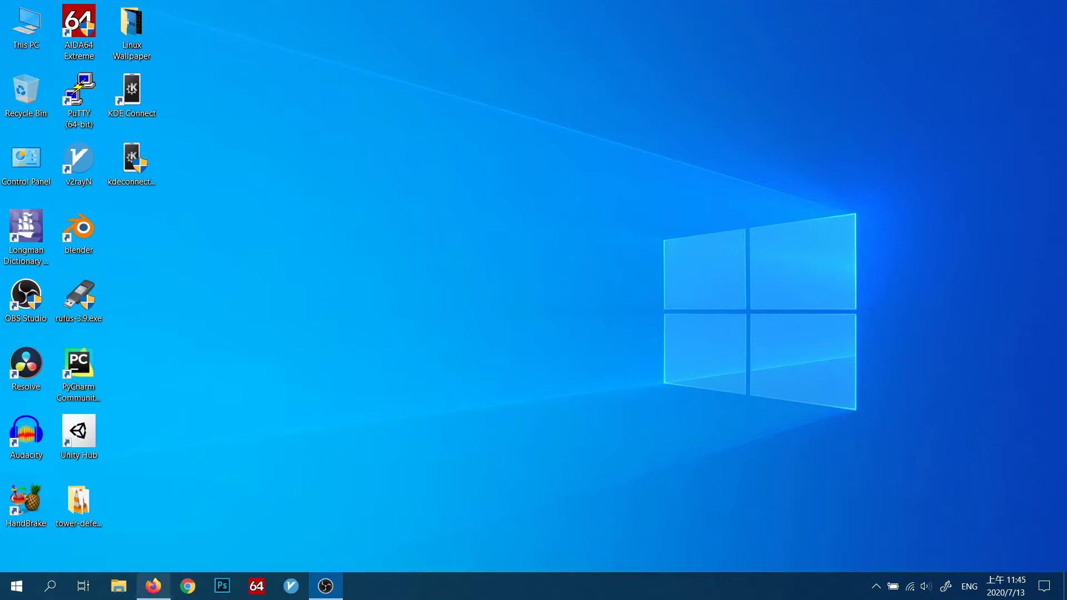
Step: Switch to Firefox, follow the Windows binary packages link on the KDE Connect download page, and minimize the browser
{"action": "left_click", "coordinate": [153, 585]}
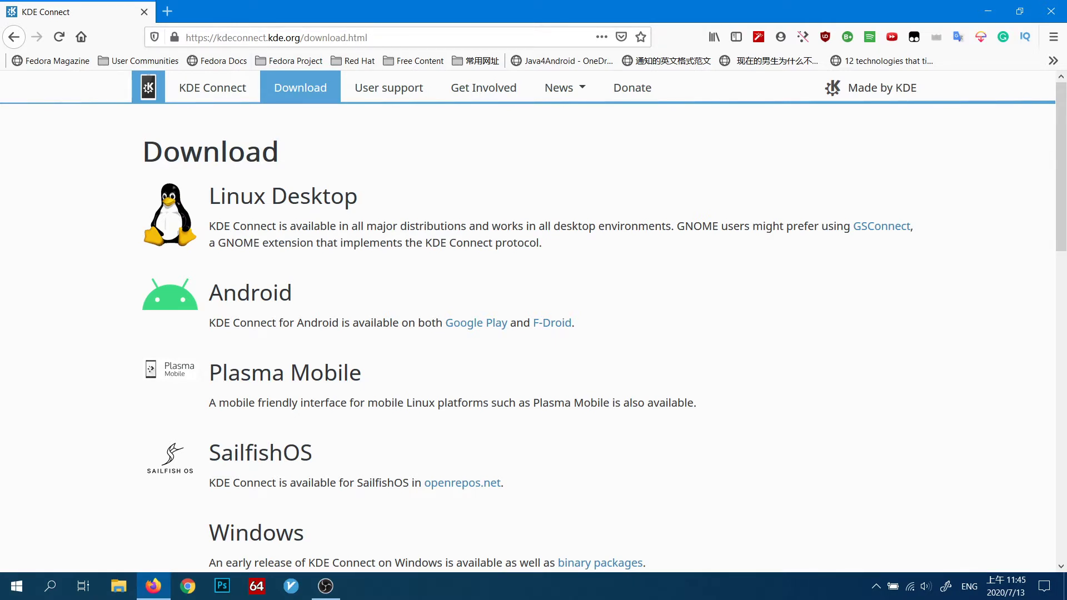
{"action": "scroll", "coordinate": [533, 320], "scroll_direction": "down", "scroll_amount": 3}
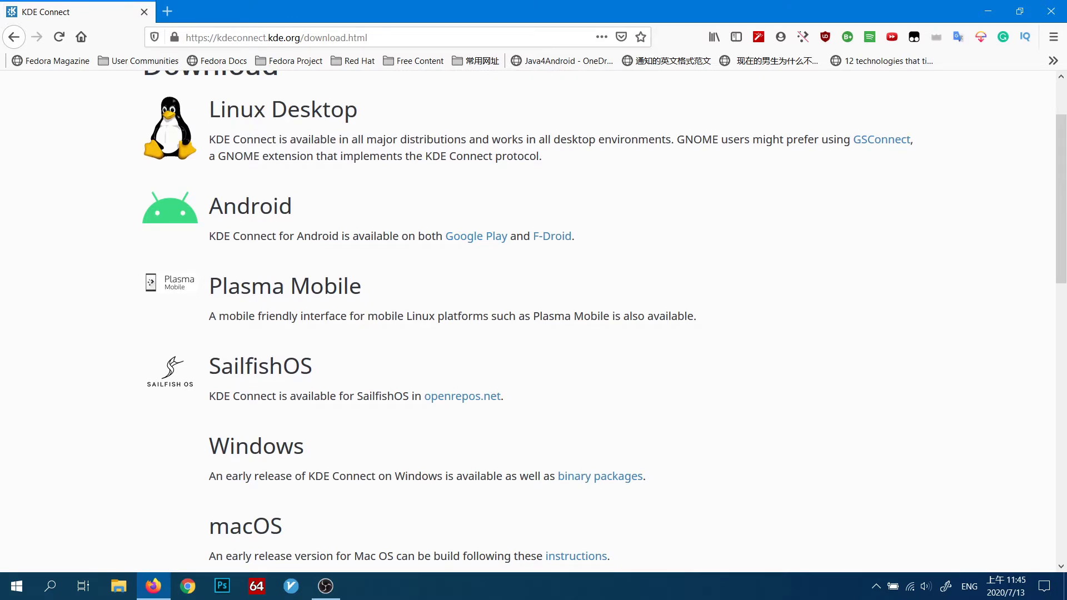
{"action": "scroll", "coordinate": [533, 320], "scroll_direction": "down", "scroll_amount": 9}
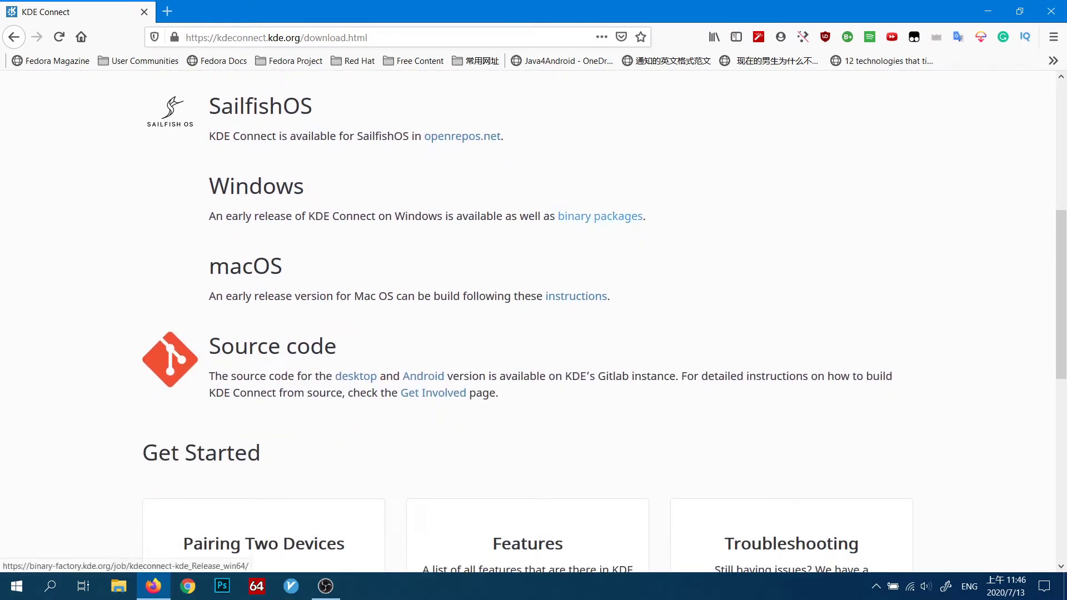
{"action": "left_click", "coordinate": [600, 216]}
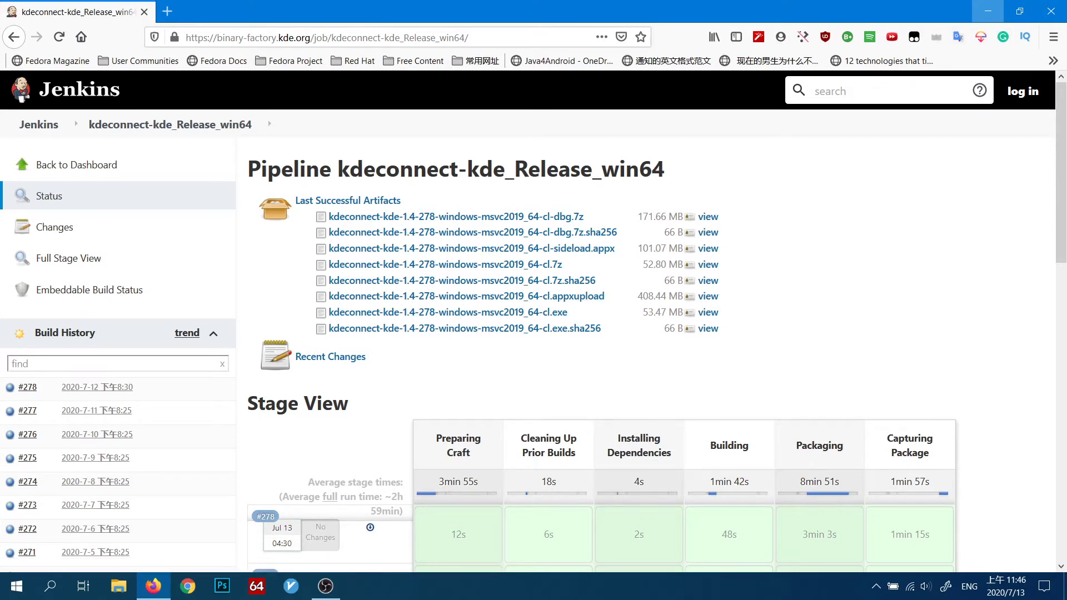
{"action": "left_click", "coordinate": [987, 11]}
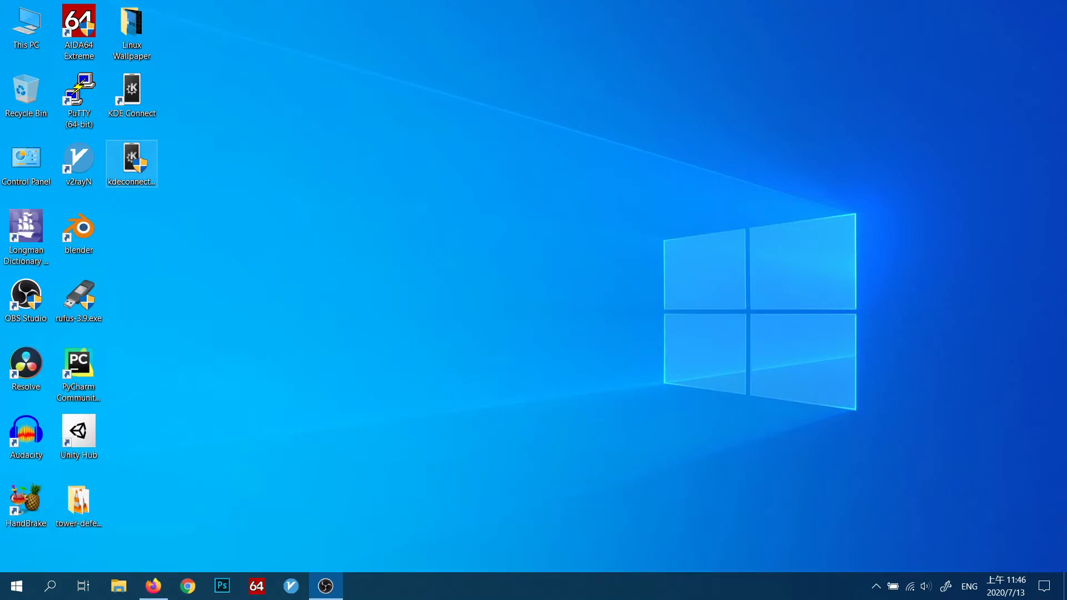
Step: Move the kdeconnect-kde-1.4-276 installer from the desktop to the Recycle Bin
{"action": "left_click", "coordinate": [132, 161]}
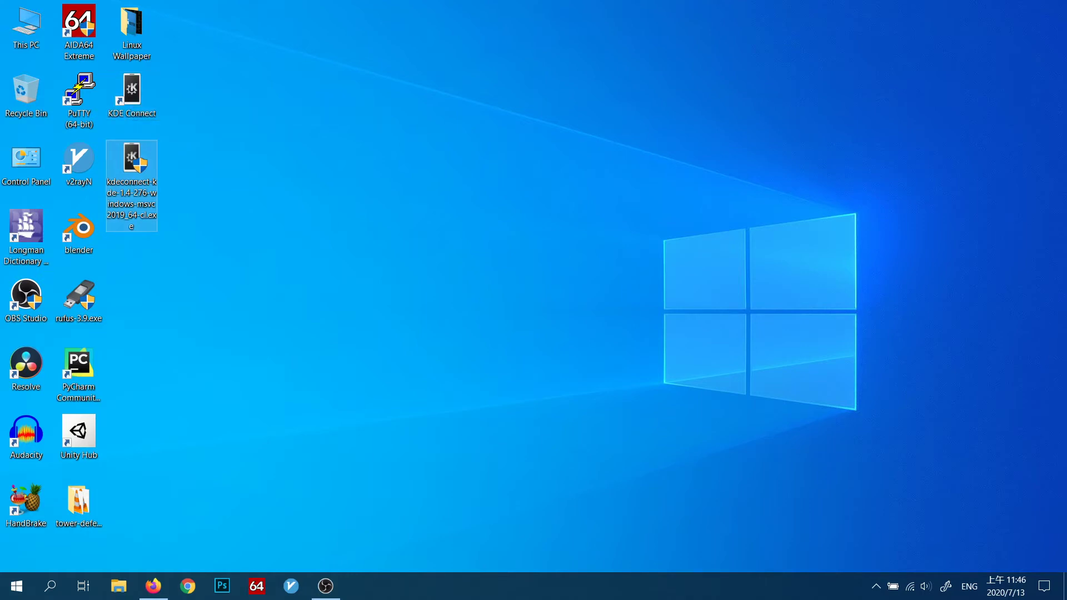
{"action": "left_click_drag", "start_coordinate": [133, 167], "coordinate": [31, 100]}
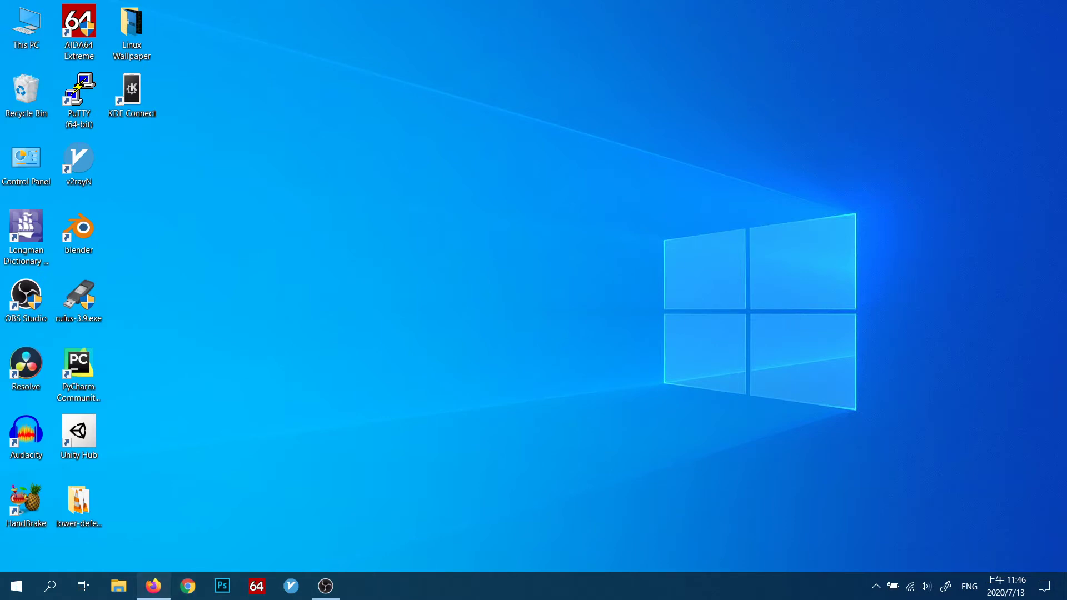
{"action": "left_click", "coordinate": [153, 586]}
{"action": "left_click", "coordinate": [166, 11]}
{"action": "left_click", "coordinate": [144, 12]}
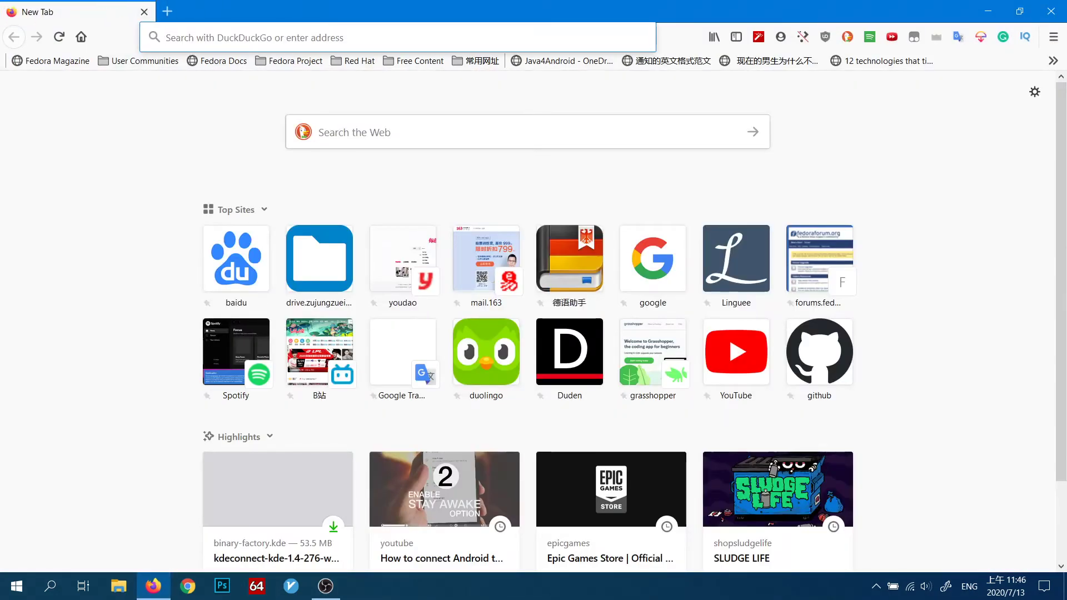
{"action": "type", "text": "htt"}
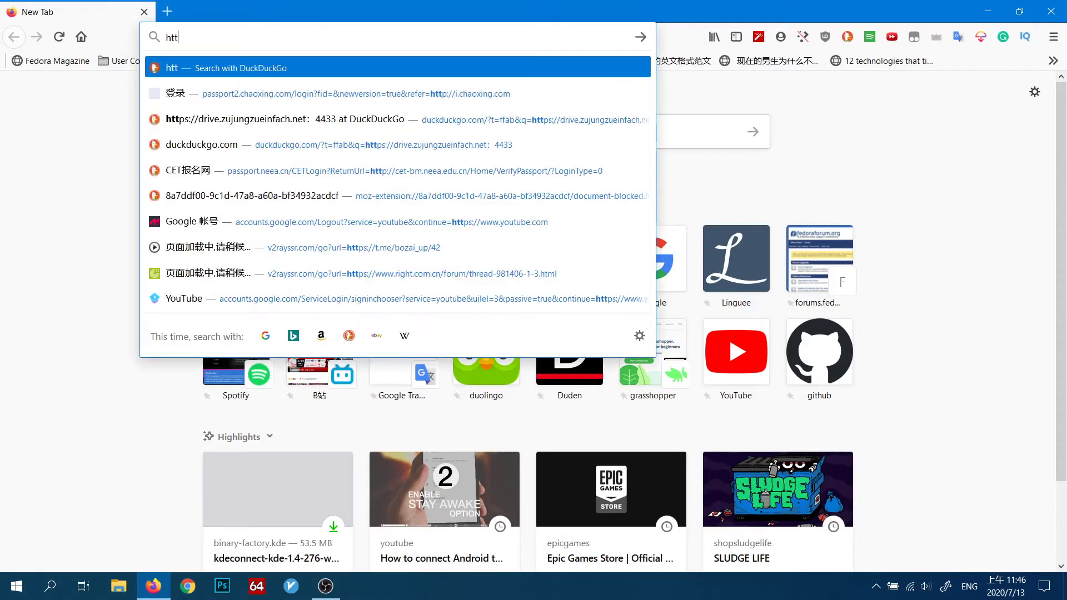
{"action": "type", "text": "p:"}
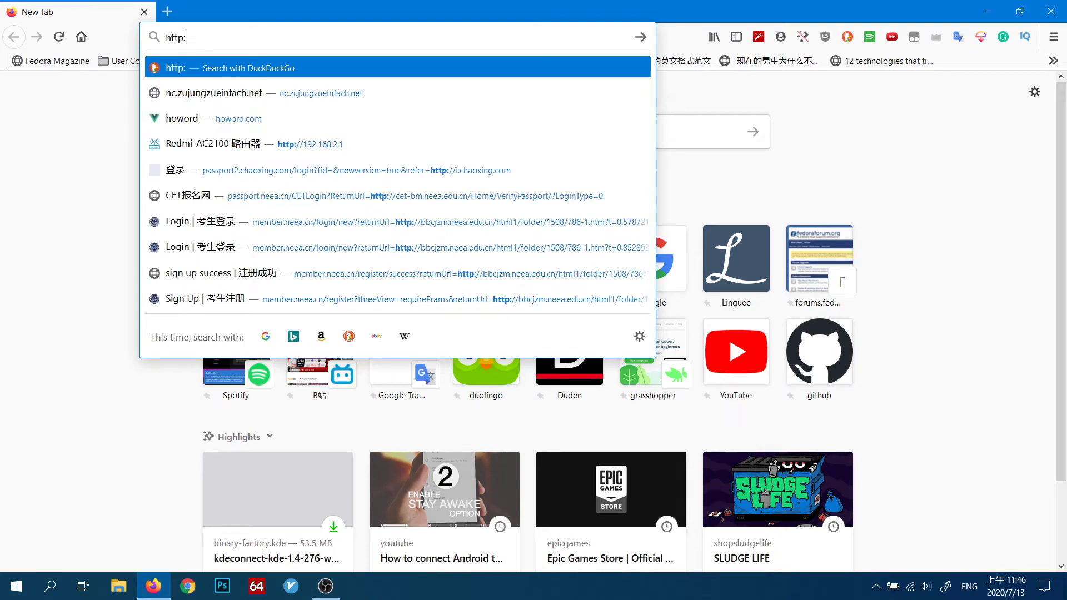
{"action": "type", "text": "//192."}
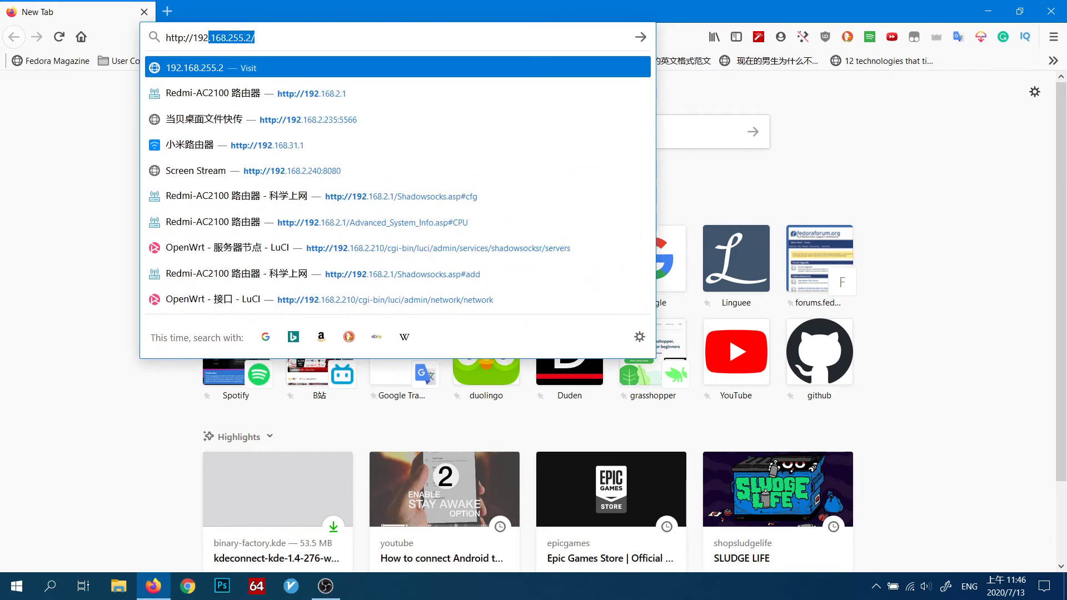
{"action": "type", "text": "1"}
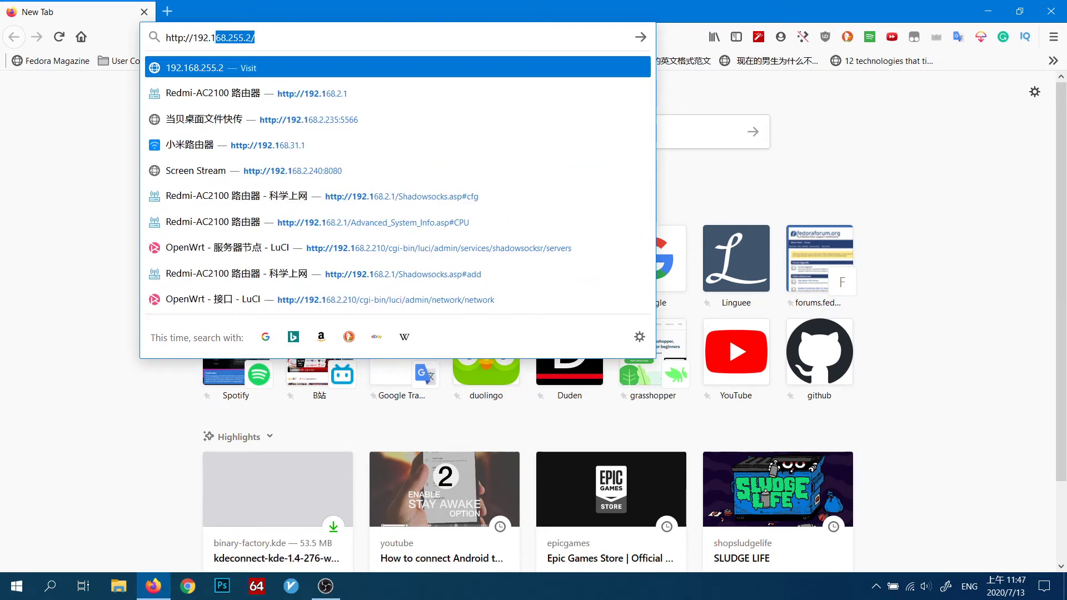
{"action": "type", "text": "68"}
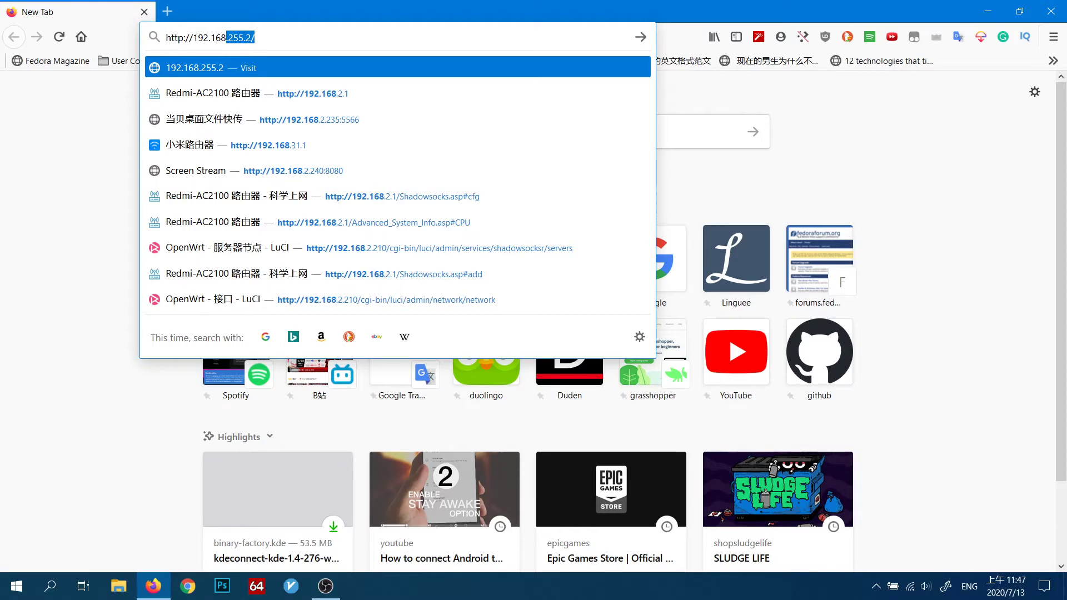
{"action": "type", "text": ".2.2"}
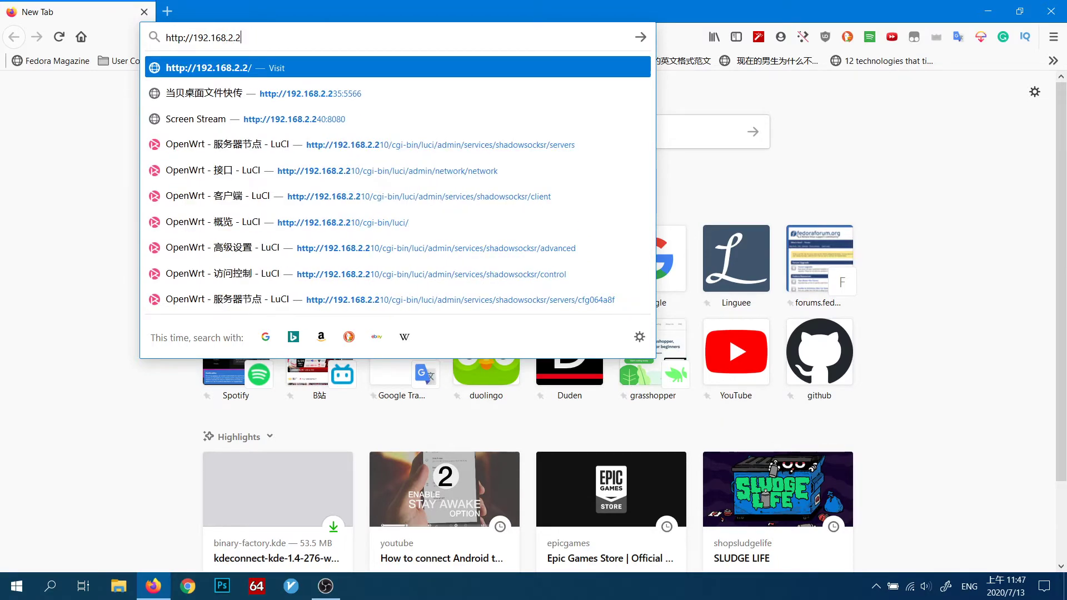
{"action": "type", "text": "40"}
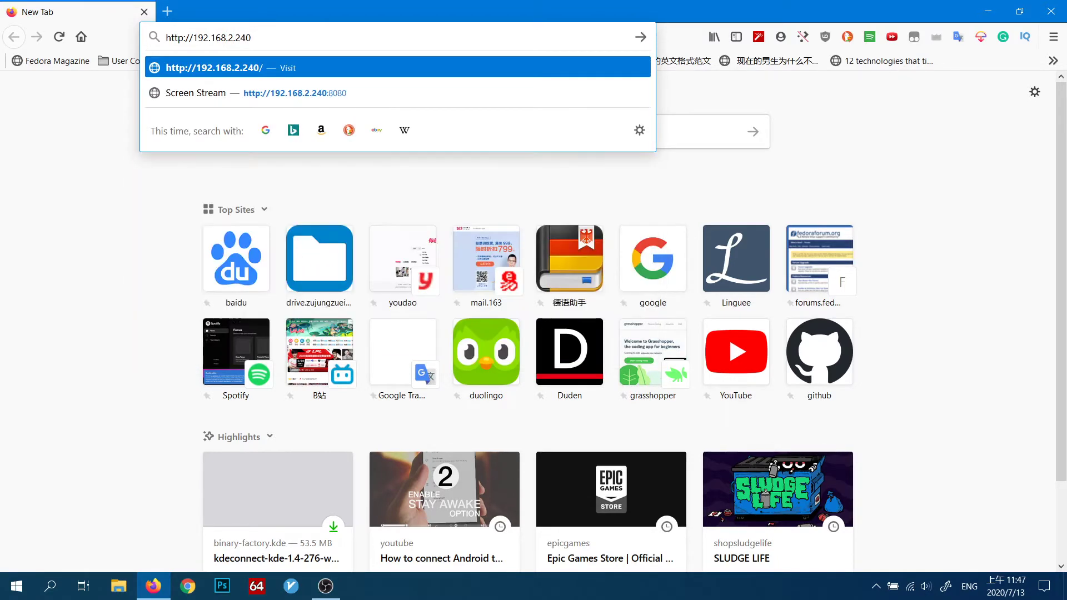
{"action": "type", "text": ":"}
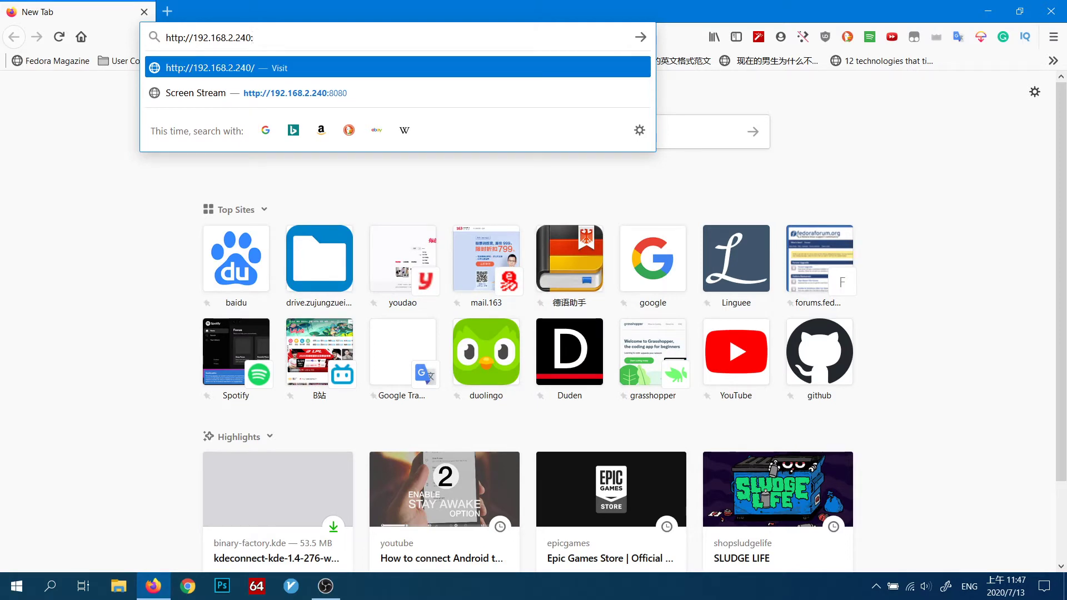
{"action": "type", "text": "8080"}
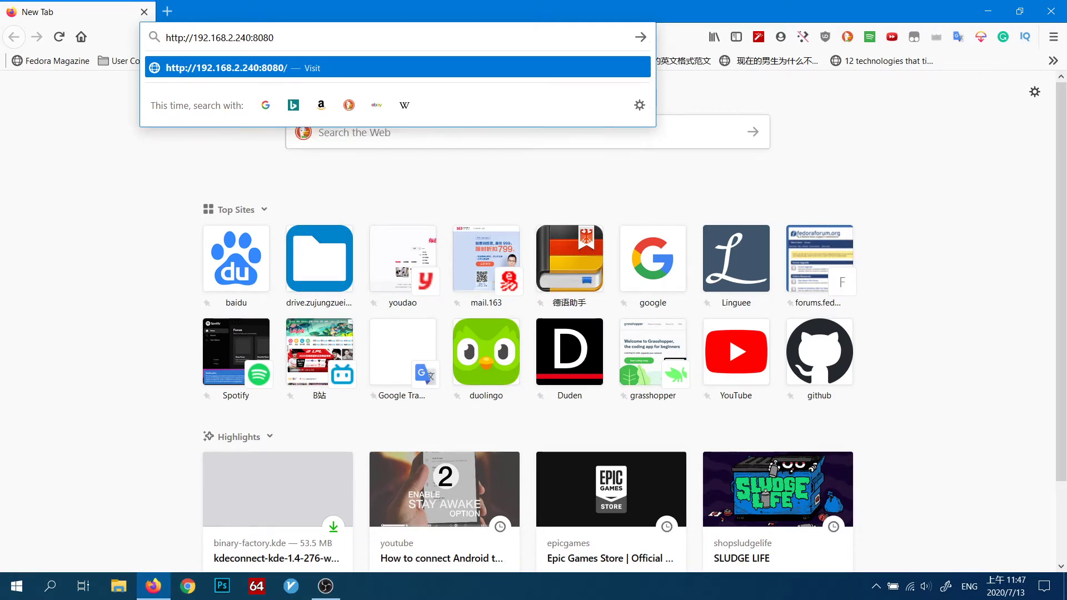
{"action": "key", "text": "Return"}
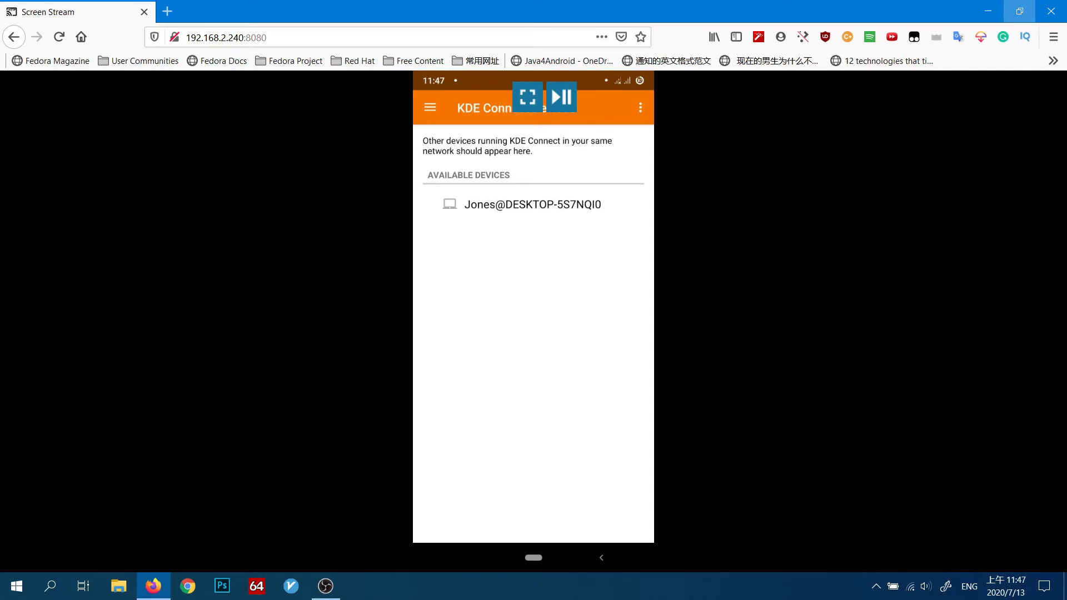
{"action": "left_click", "coordinate": [1020, 11]}
{"action": "left_click_drag", "start_coordinate": [500, 19], "coordinate": [688, 22]}
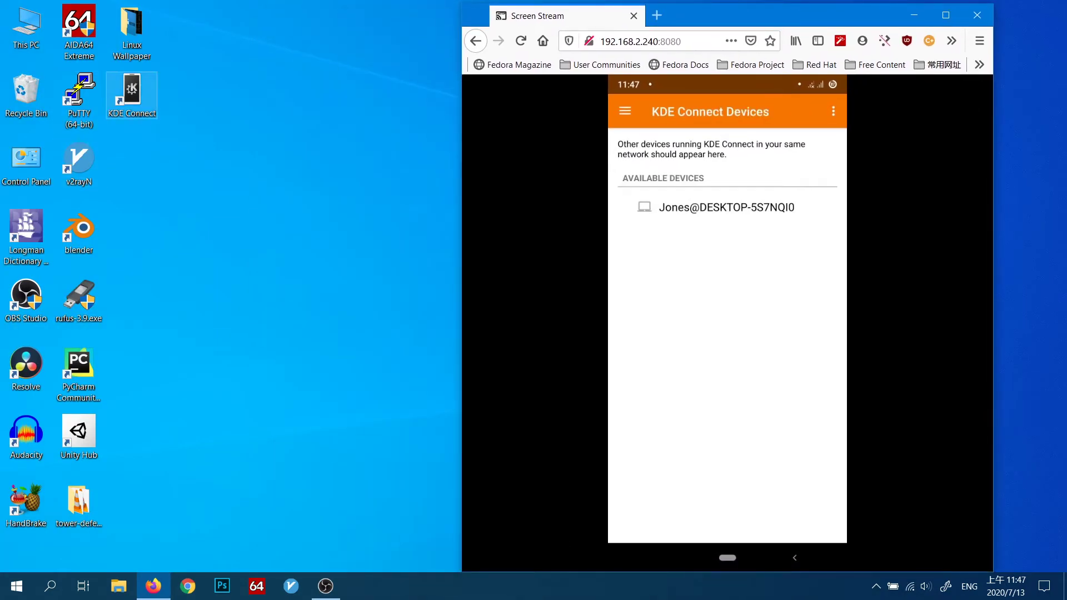
Step: Launch KDE Connect, open its configuration window from its tray indicator, and shift that window away from the phone mirror
{"action": "left_click", "coordinate": [132, 93]}
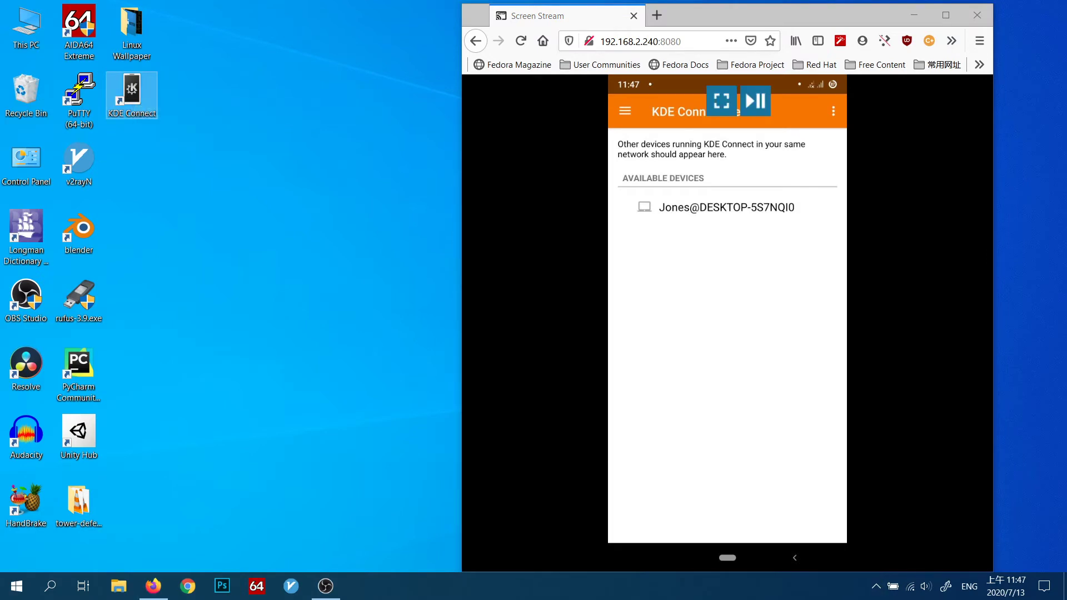
{"action": "left_click", "coordinate": [876, 586]}
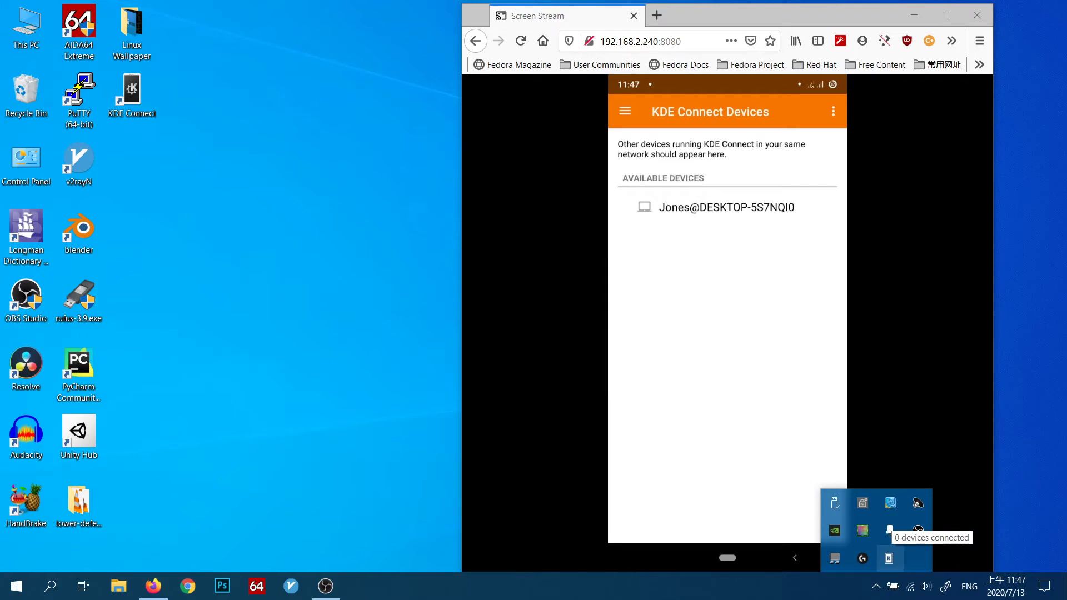
{"action": "right_click", "coordinate": [889, 557]}
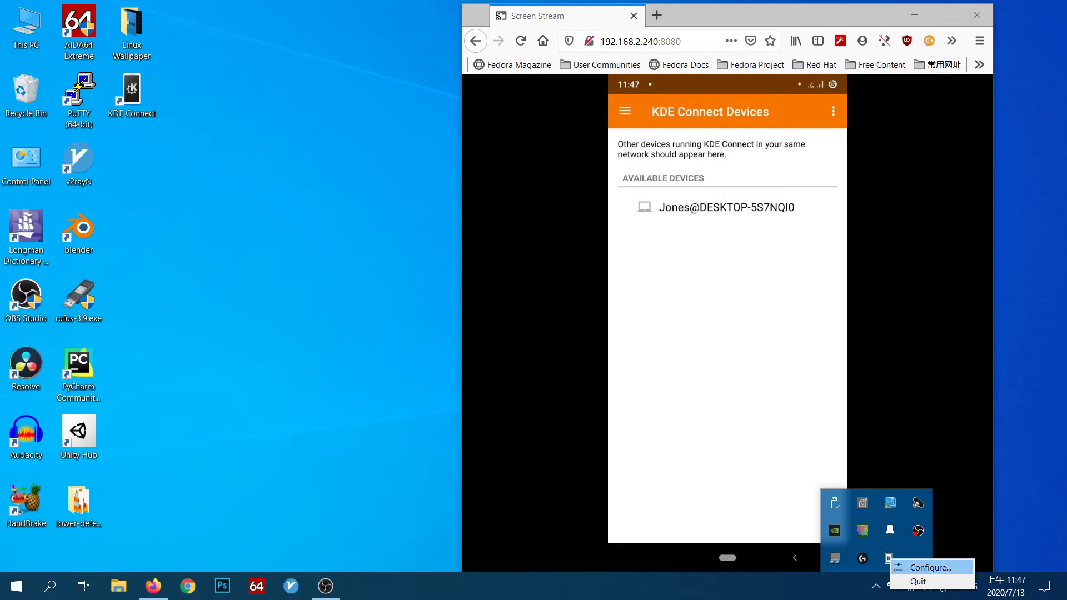
{"action": "left_click", "coordinate": [930, 567]}
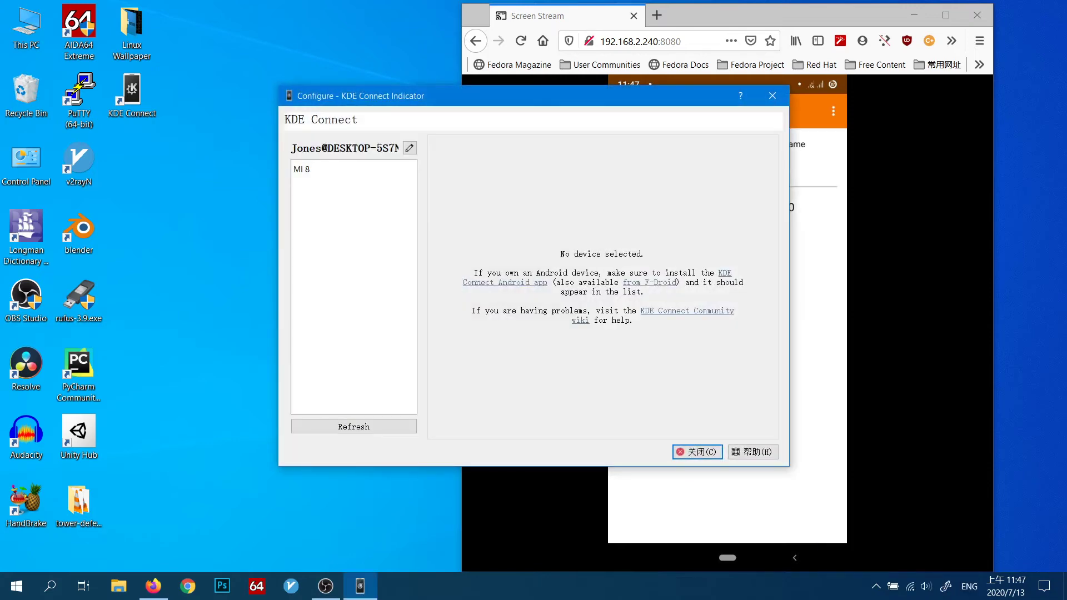
{"action": "left_click_drag", "start_coordinate": [492, 100], "coordinate": [399, 89]}
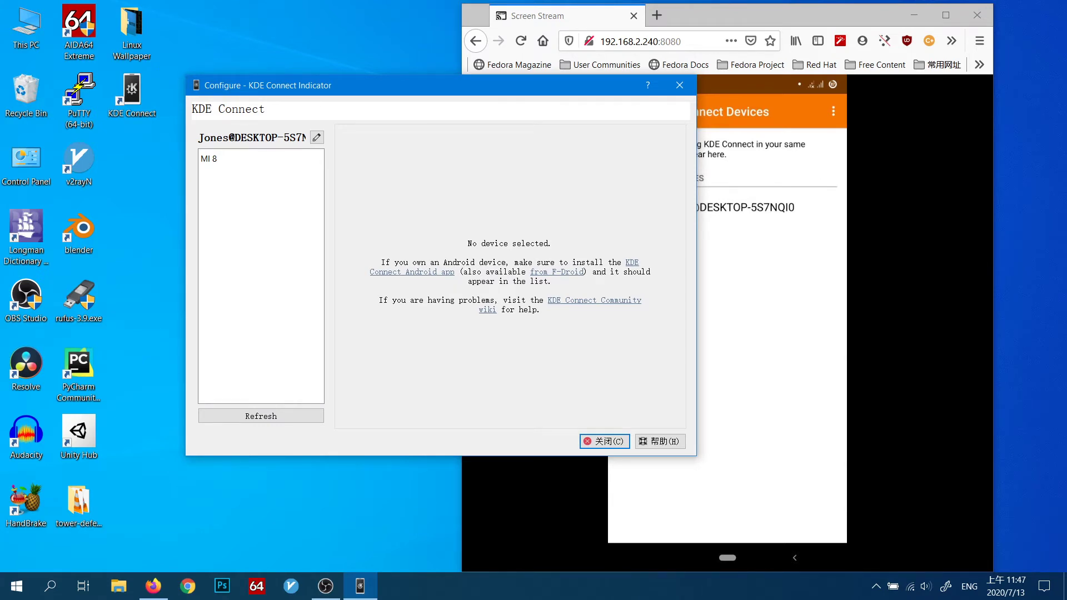
Step: Refresh the device list, request pairing with MI 8, and move the window clear of the mirrored phone screen
{"action": "left_click", "coordinate": [260, 415]}
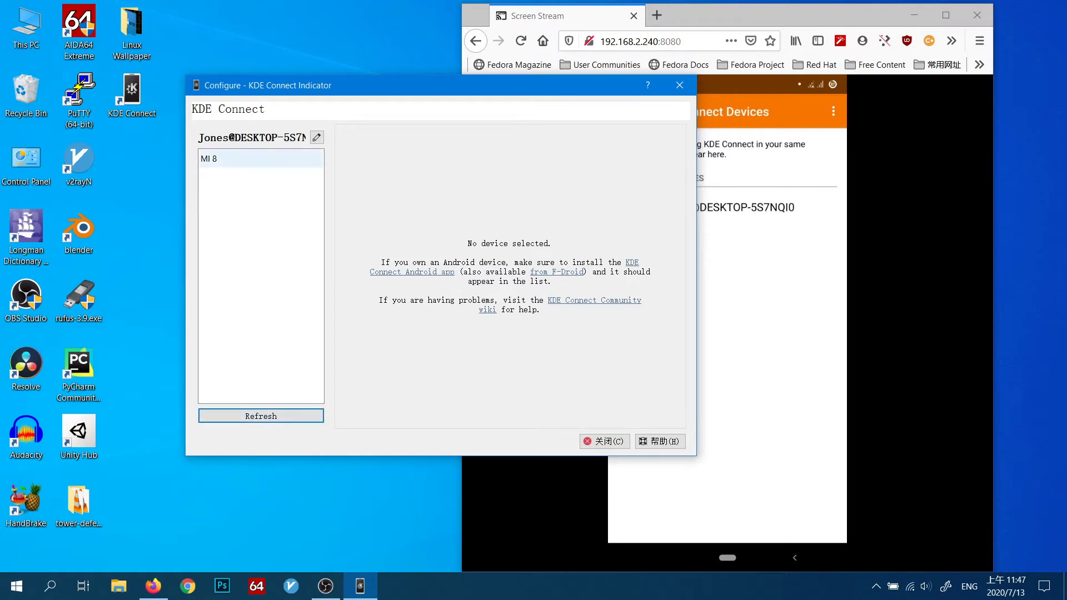
{"action": "left_click", "coordinate": [260, 159]}
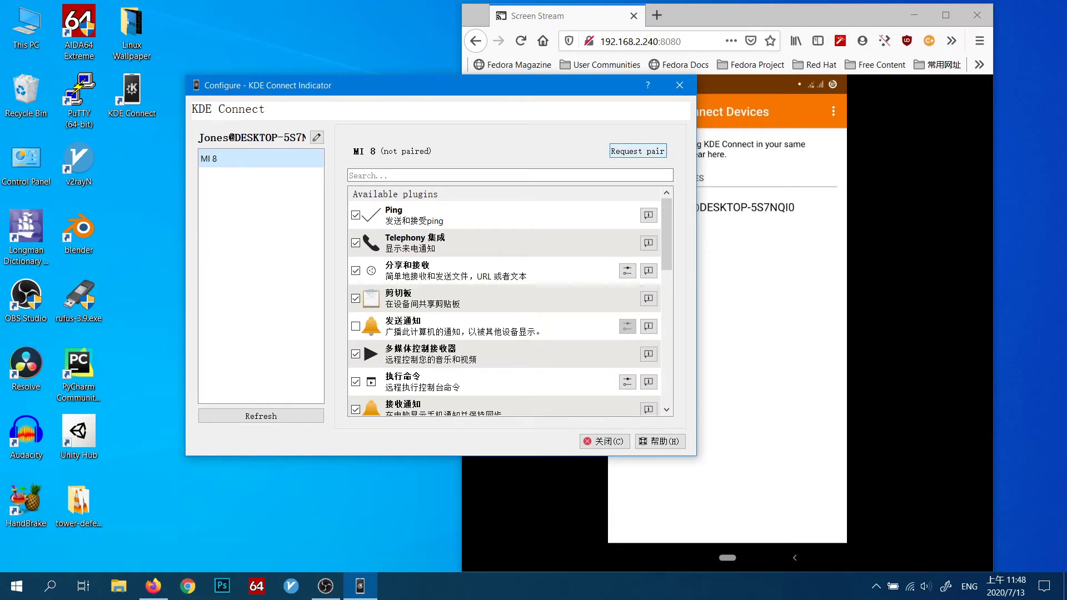
{"action": "left_click", "coordinate": [638, 151]}
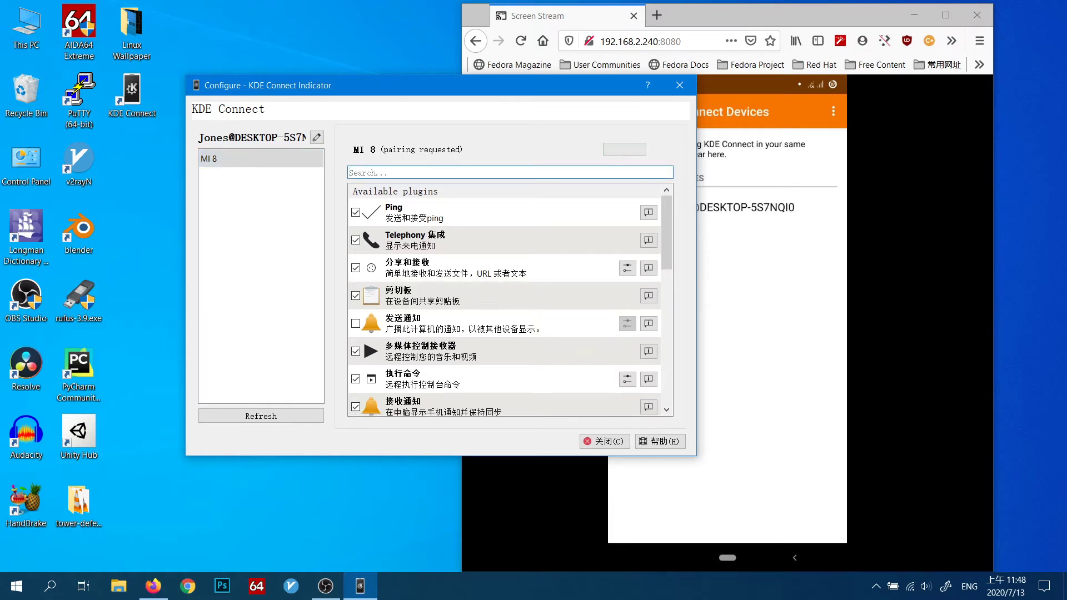
{"action": "left_click_drag", "start_coordinate": [514, 84], "coordinate": [388, 91]}
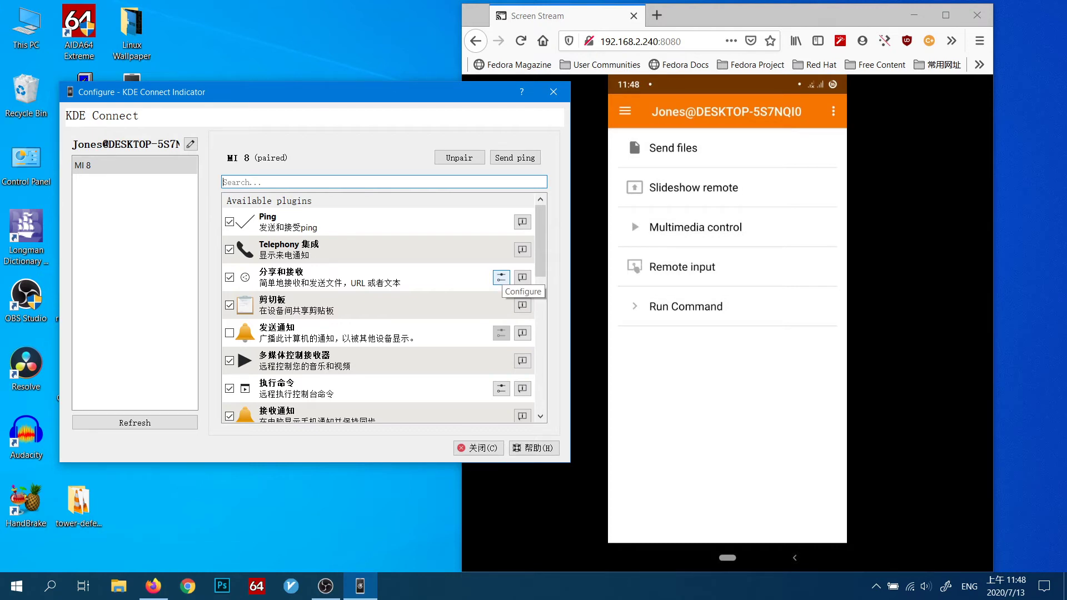
Step: Check the save folder in the 分享和接收 plugin's settings and accept the Downloads path
{"action": "left_click", "coordinate": [501, 277]}
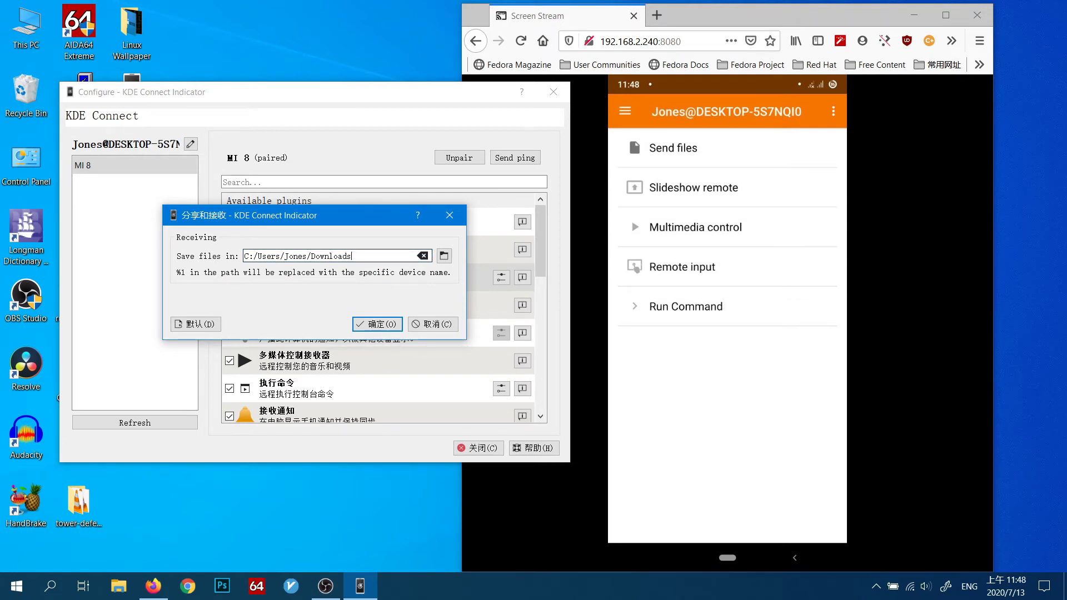
{"action": "left_click", "coordinate": [377, 324]}
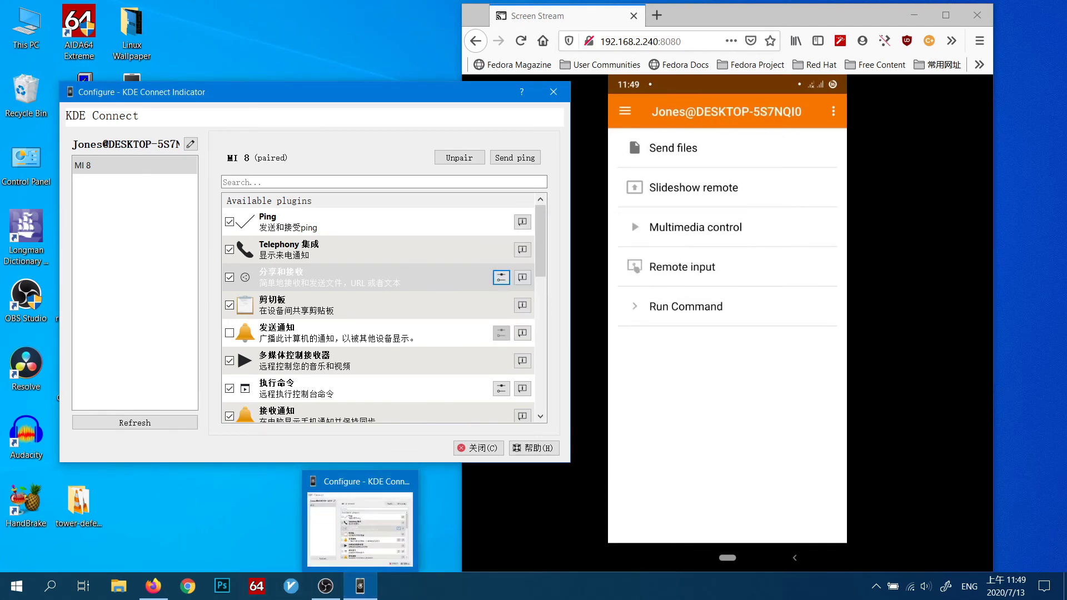
Step: Uncover the desktop icons and open the wallpaper subfolder inside the Linux Wallpaper folder
{"action": "mouse_move", "coordinate": [153, 586]}
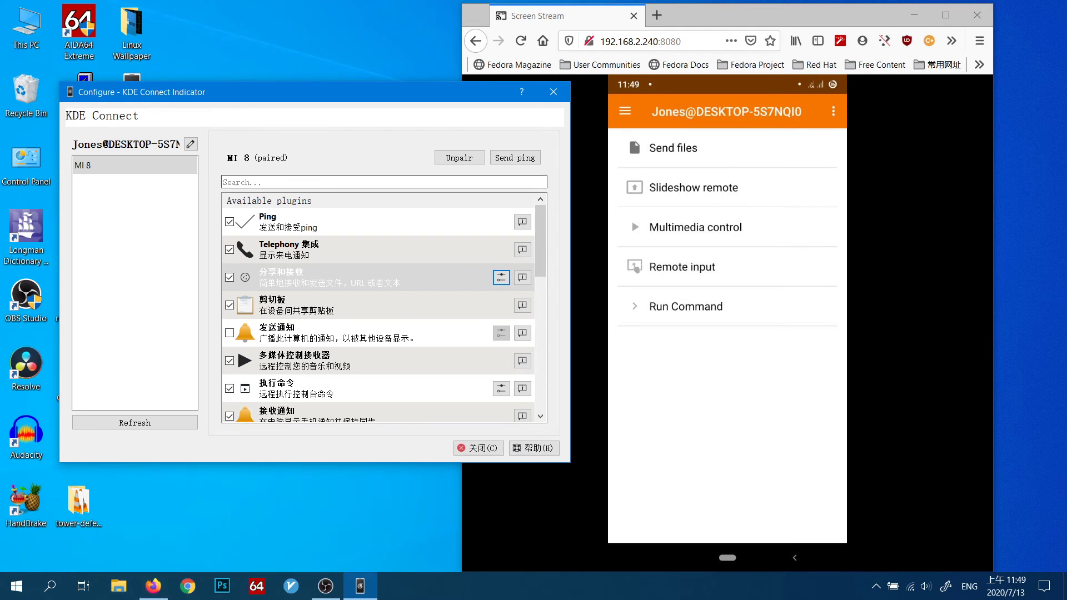
{"action": "left_click_drag", "start_coordinate": [309, 99], "coordinate": [400, 129]}
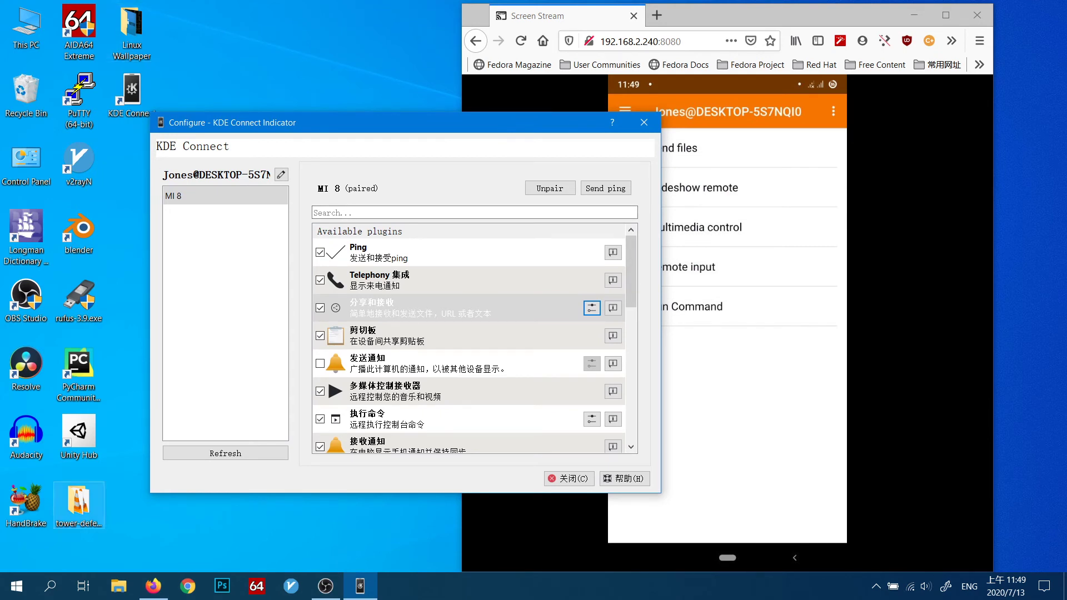
{"action": "double_click", "coordinate": [132, 33]}
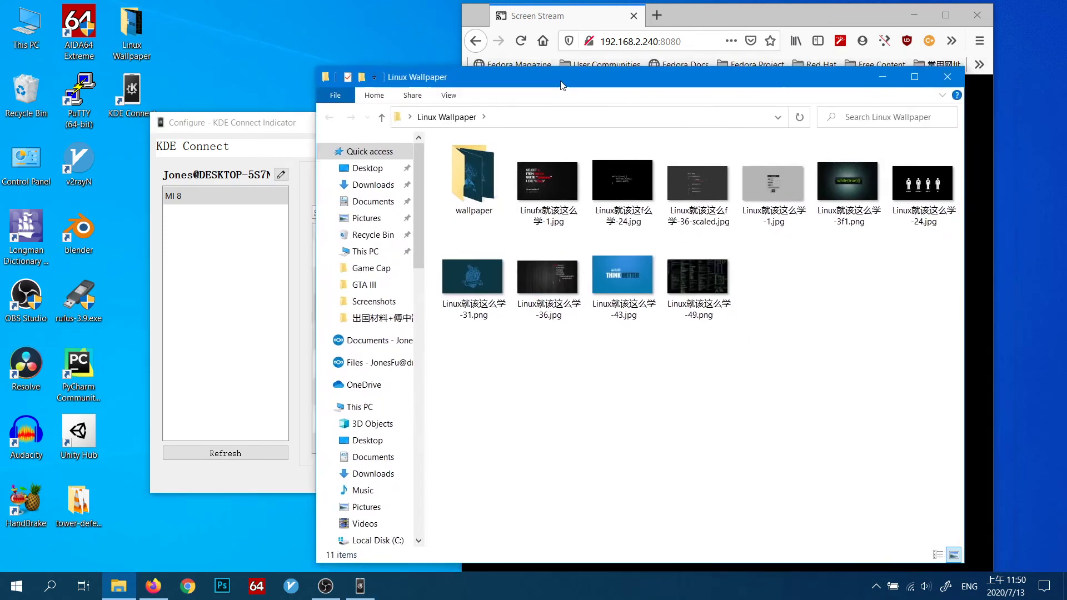
{"action": "double_click", "coordinate": [409, 186]}
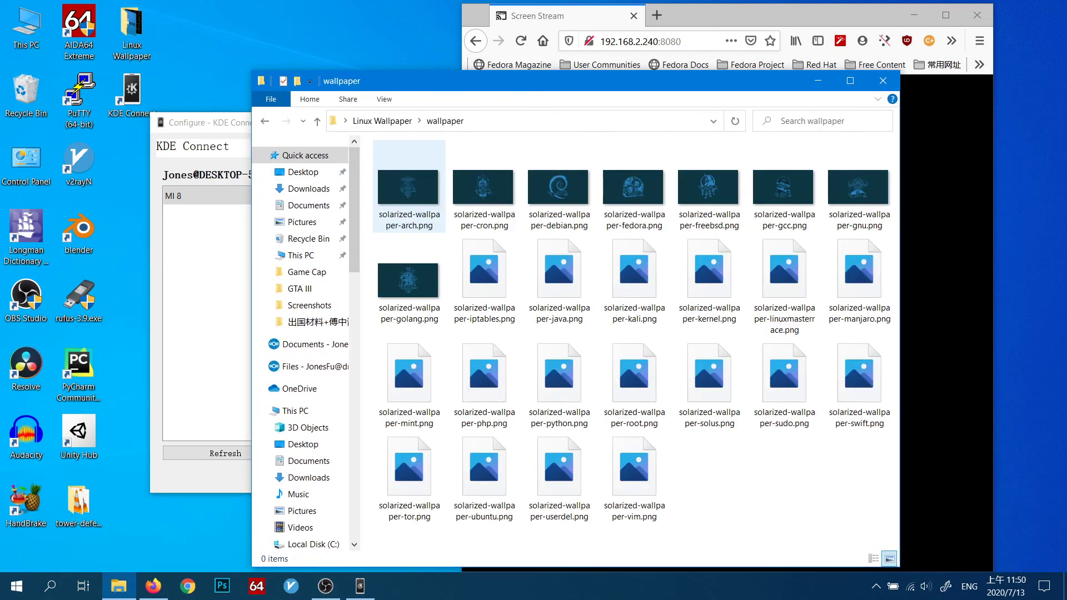
Step: Send solarized-wallpaper-arch.png to the MI 8 device via KDE Connect
{"action": "right_click", "coordinate": [401, 194]}
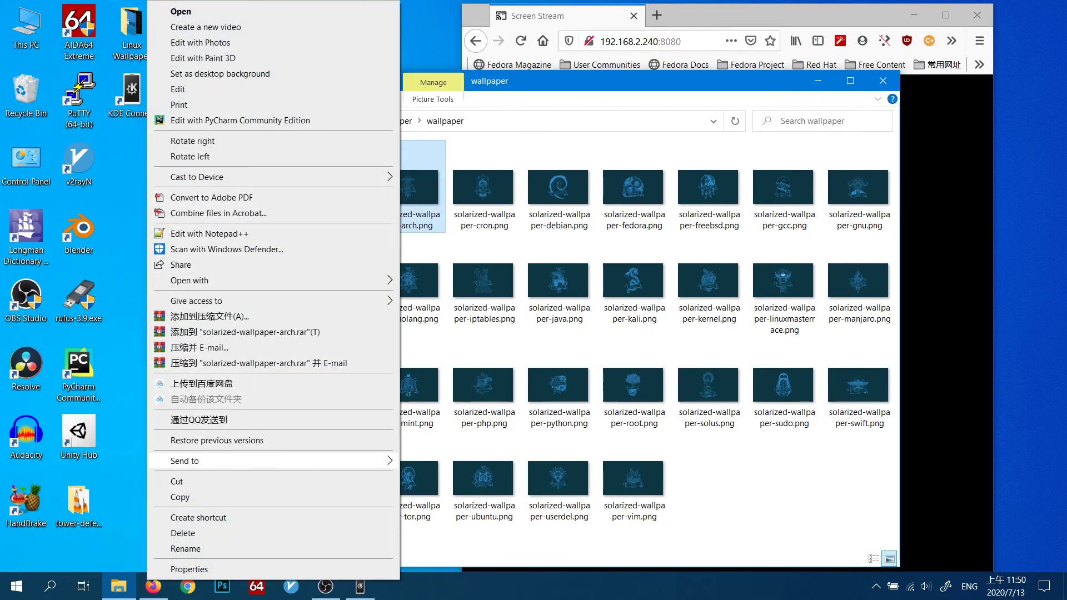
{"action": "mouse_move", "coordinate": [189, 461]}
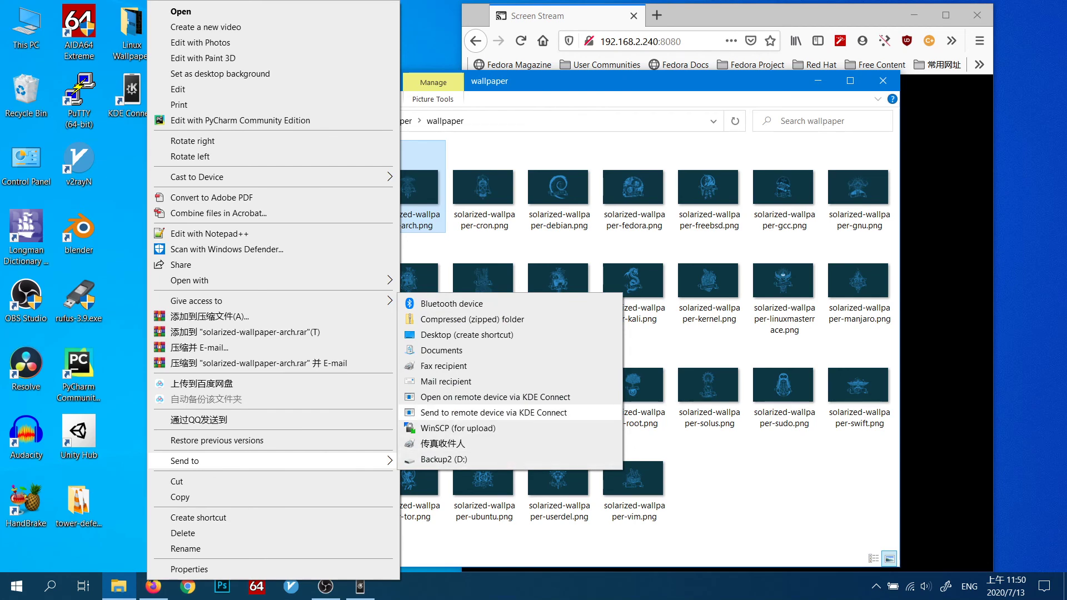
{"action": "left_click", "coordinate": [493, 412]}
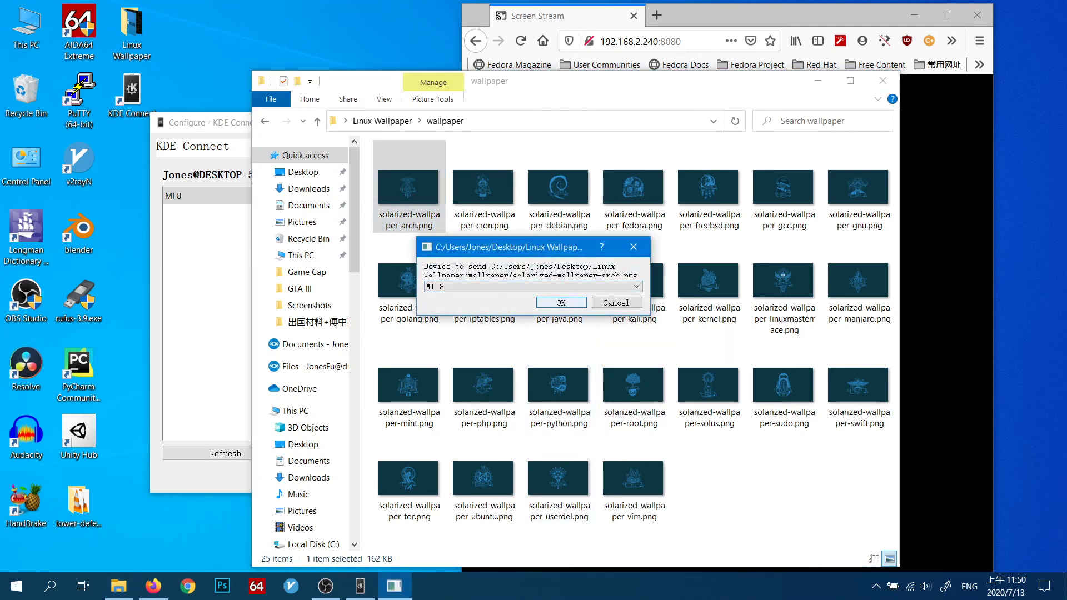
{"action": "left_click", "coordinate": [561, 303]}
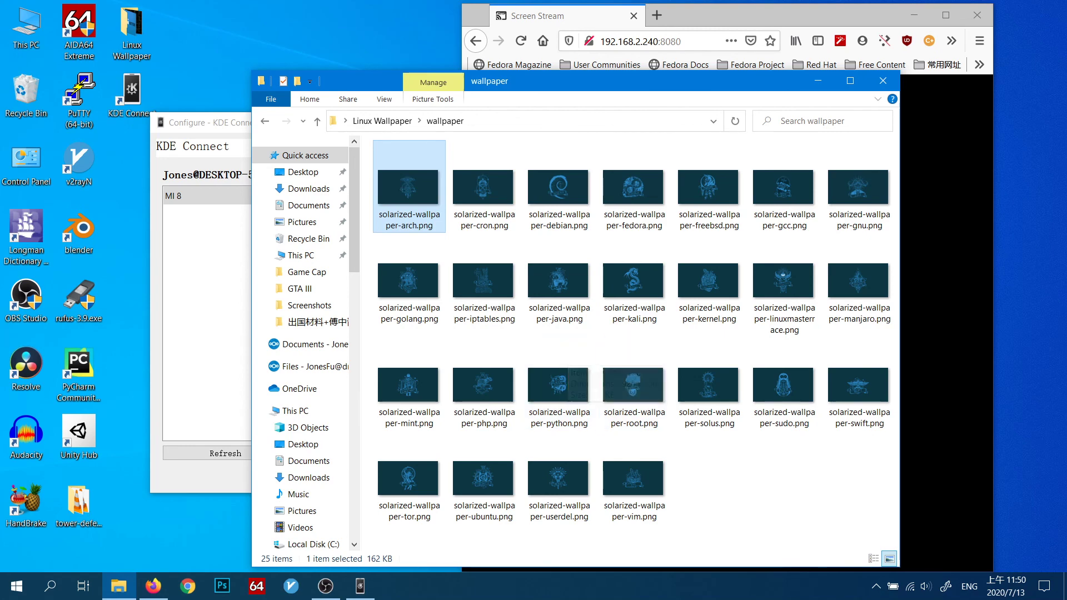
Step: Bring the Screen Stream browser window to the front and shift it to uncover more of the wallpaper folder
{"action": "left_click", "coordinate": [944, 356]}
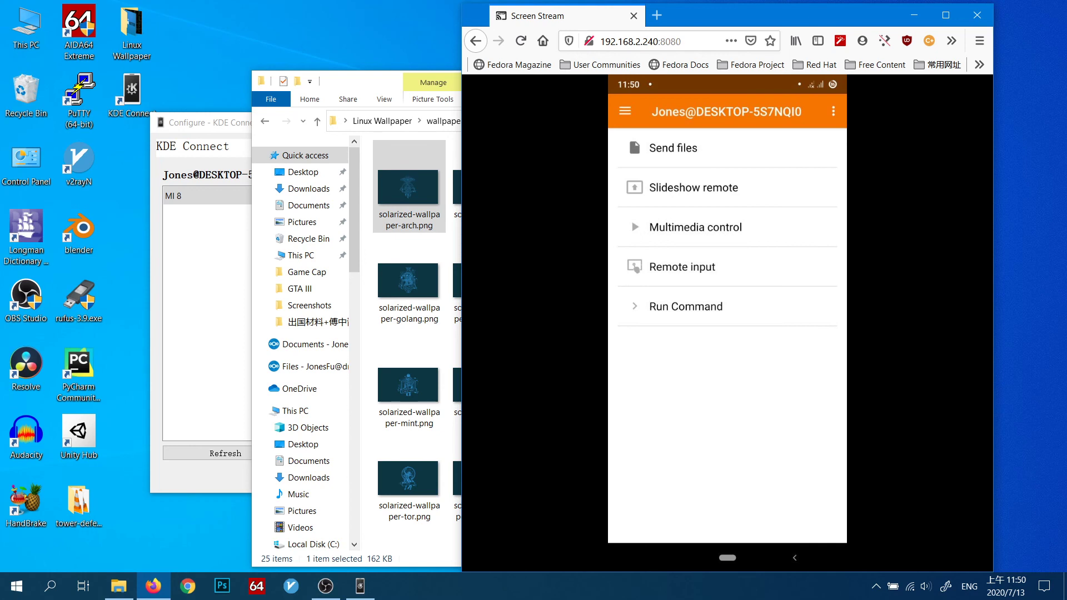
{"action": "left_click_drag", "start_coordinate": [781, 12], "coordinate": [824, 22]}
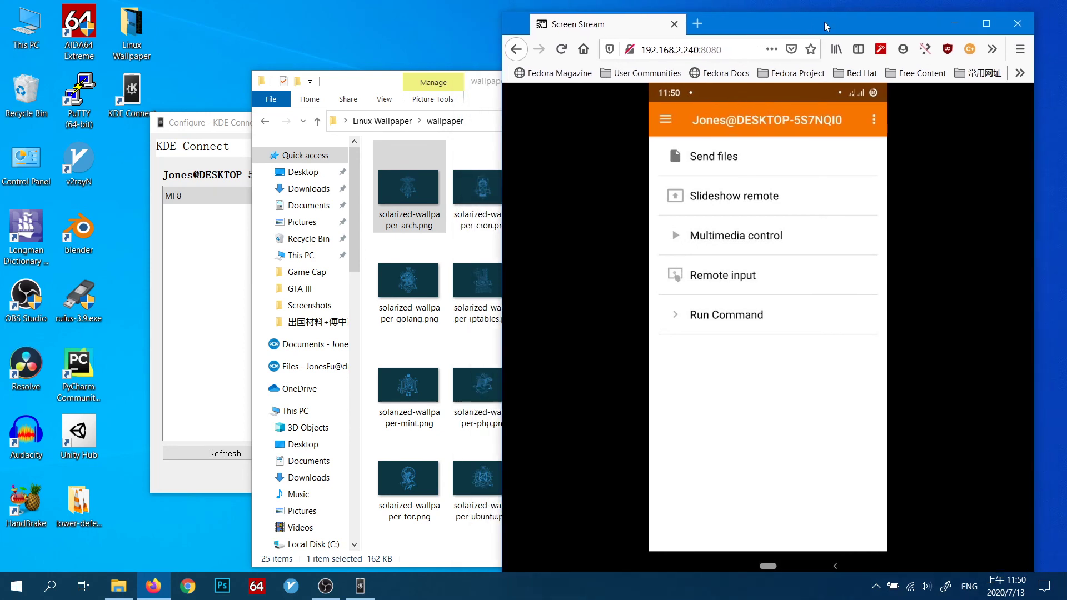